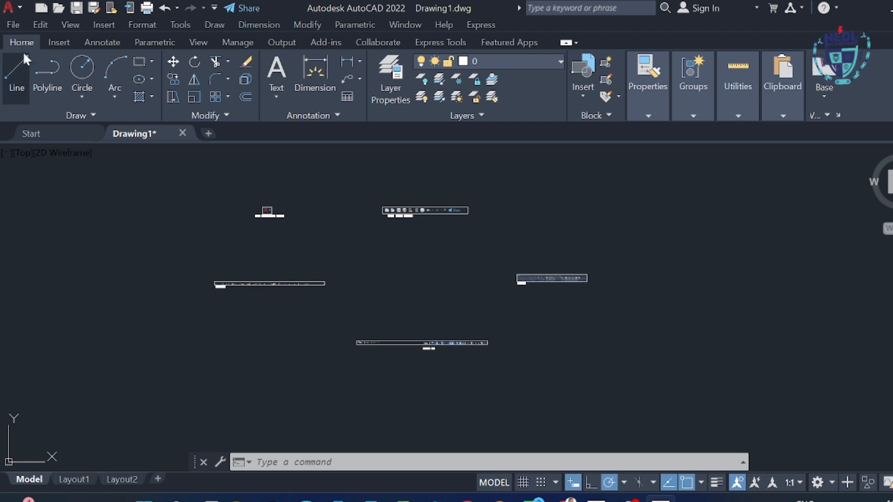
{"action": "left_click", "coordinate": [20, 168]}
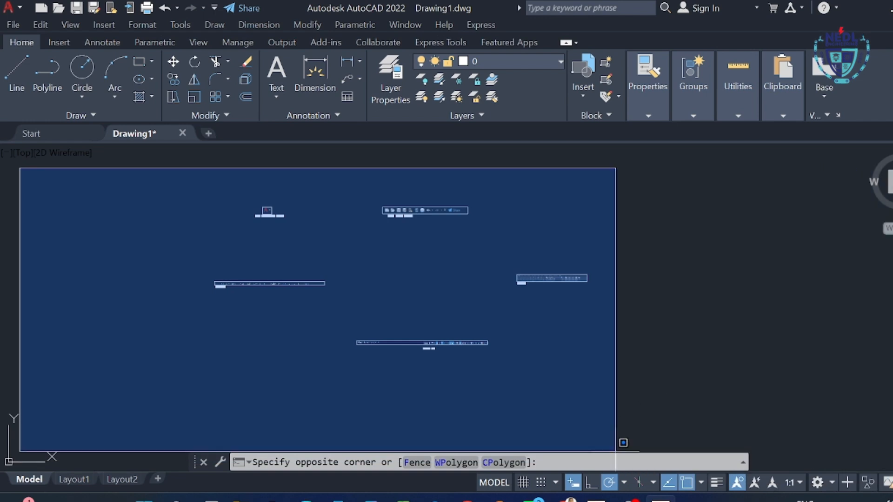
{"action": "left_click", "coordinate": [858, 445]}
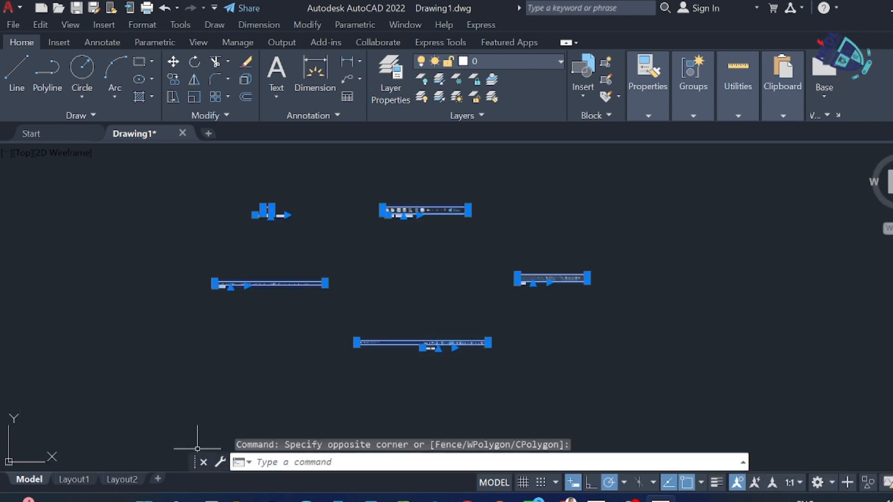
{"action": "key", "text": "Escape"}
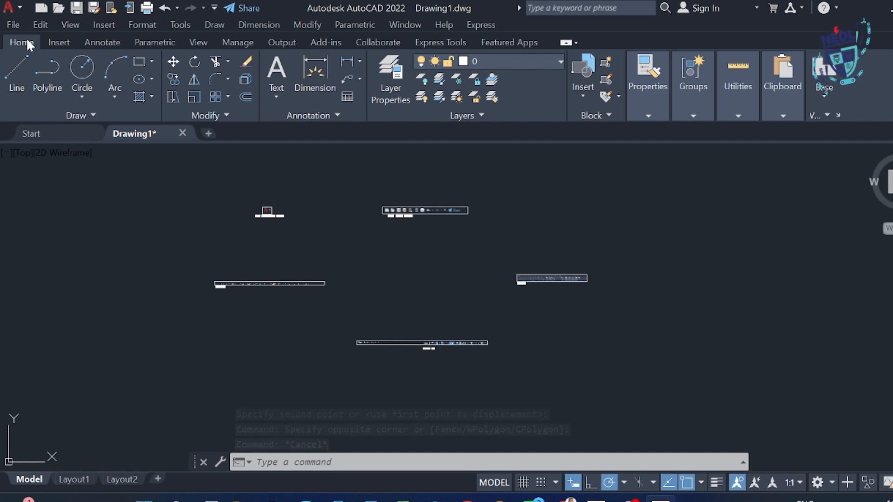
- Examine the ribbon's Insert, Annotate and Featured Apps command sets and return to the Home tools
{"action": "left_click", "coordinate": [59, 42]}
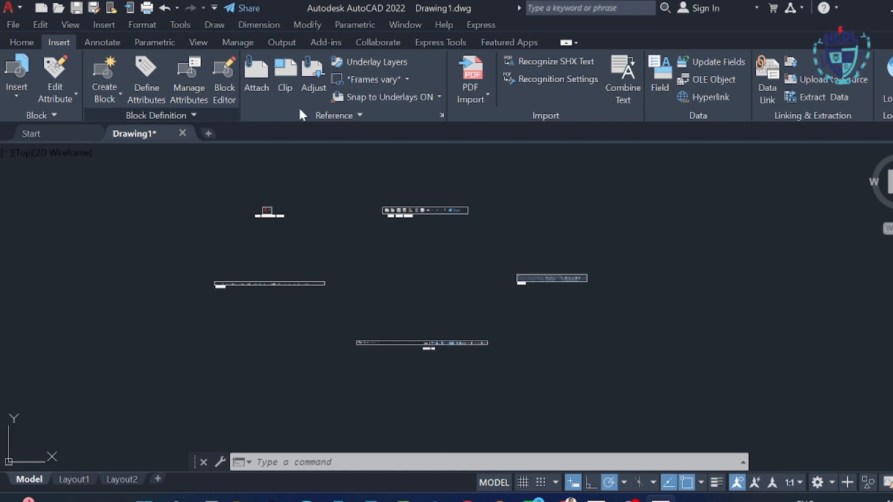
{"action": "left_click", "coordinate": [33, 42]}
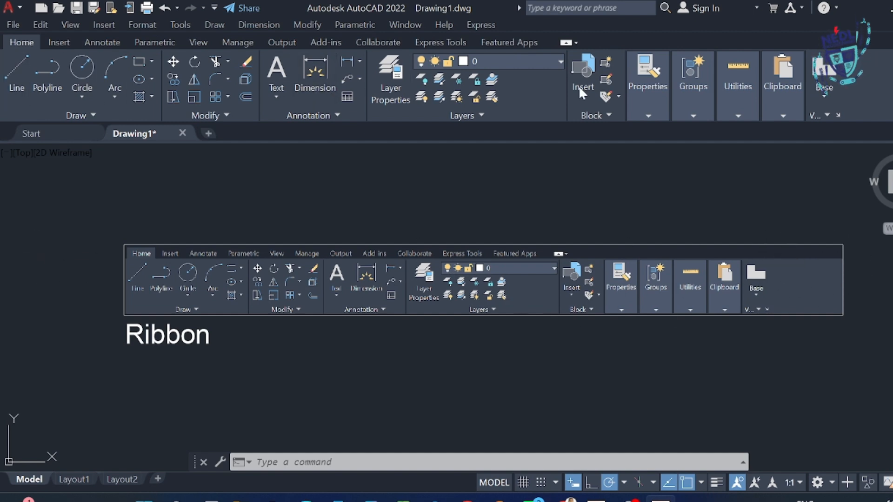
{"action": "left_click", "coordinate": [101, 42]}
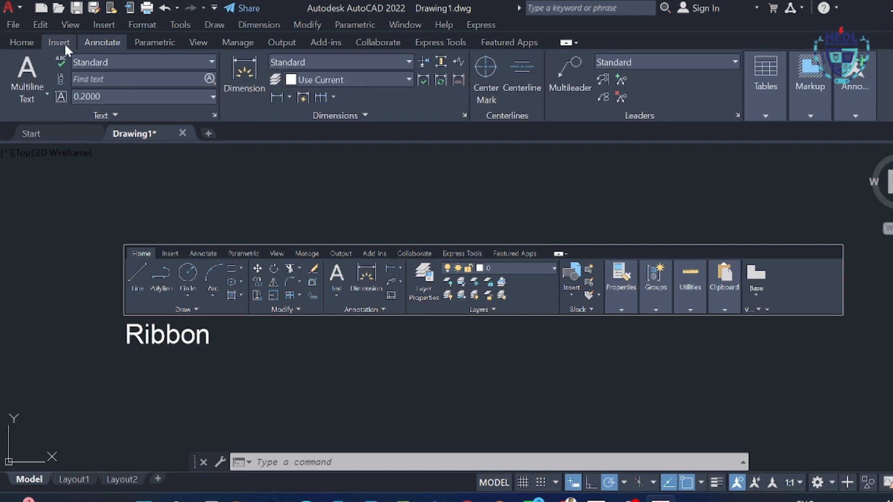
{"action": "left_click", "coordinate": [60, 42]}
{"action": "left_click", "coordinate": [527, 43]}
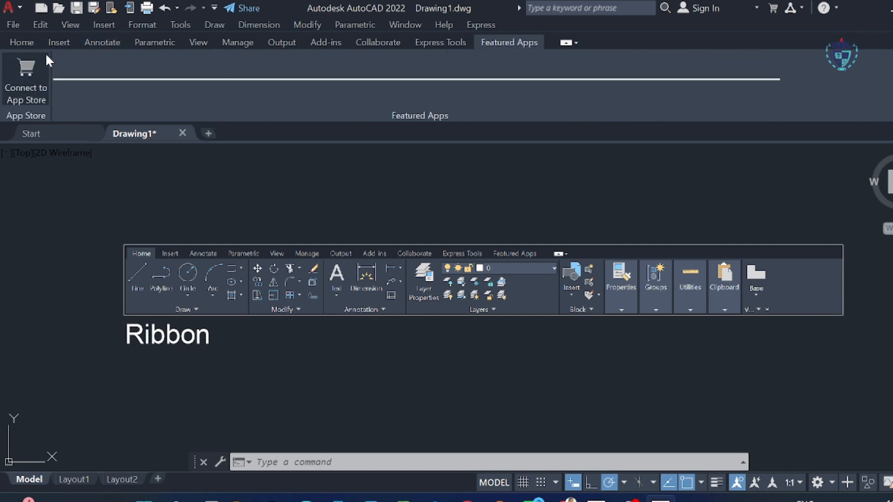
{"action": "left_click", "coordinate": [18, 40]}
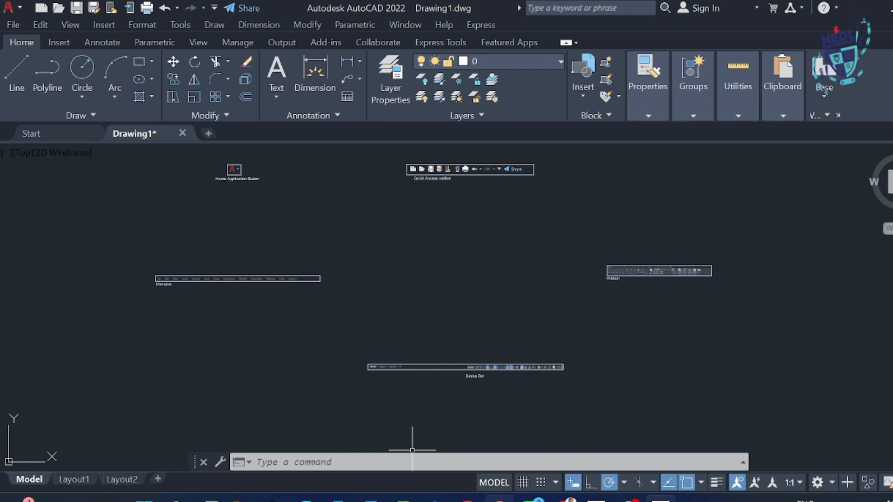
- Switch to paper space and back to model space, and toggle the drawing grid on and off
{"action": "left_click", "coordinate": [493, 483]}
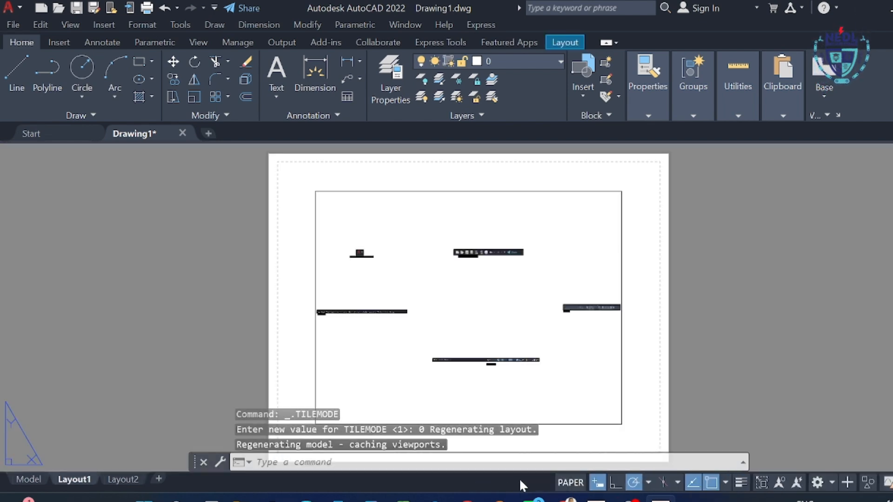
{"action": "left_click", "coordinate": [42, 478]}
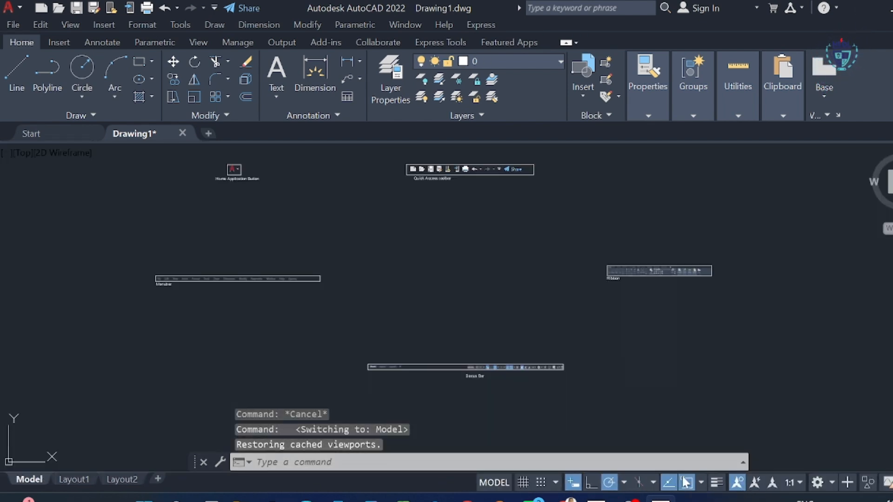
{"action": "left_click", "coordinate": [523, 482]}
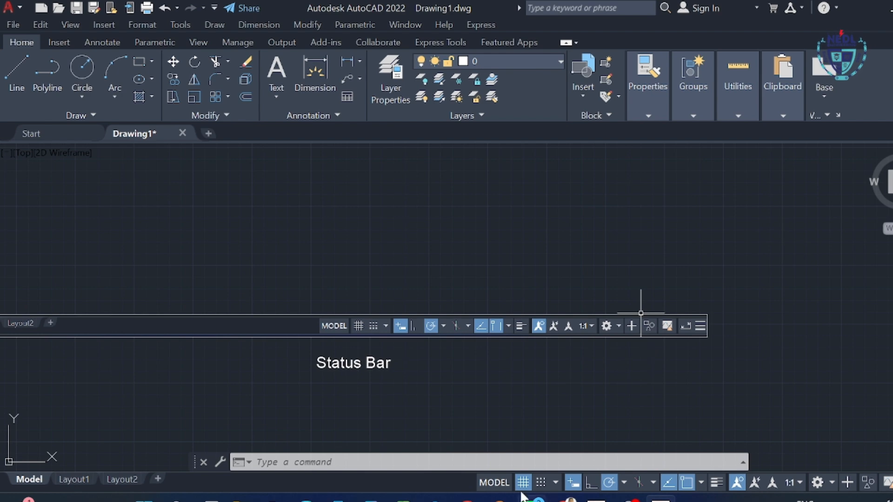
{"action": "key", "text": "F7"}
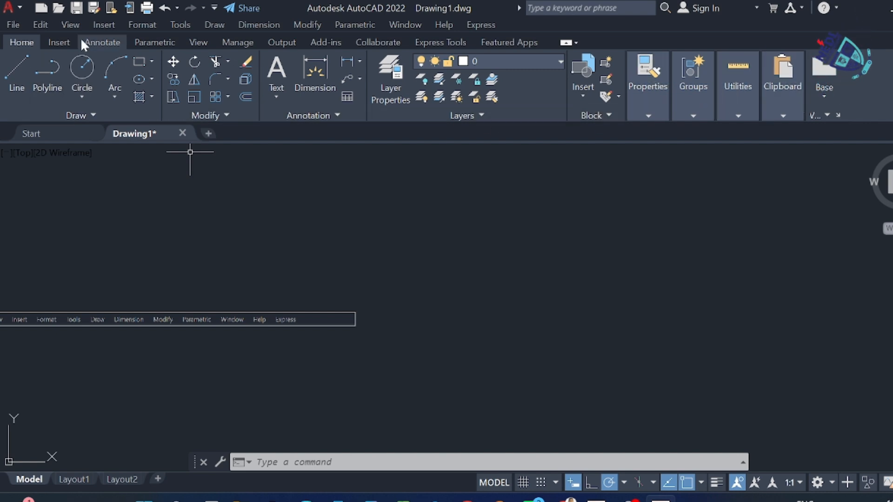
- Examine the ribbon's command sets from Insert and Annotate through Featured Apps, and return to the Home tools
{"action": "left_click", "coordinate": [58, 41]}
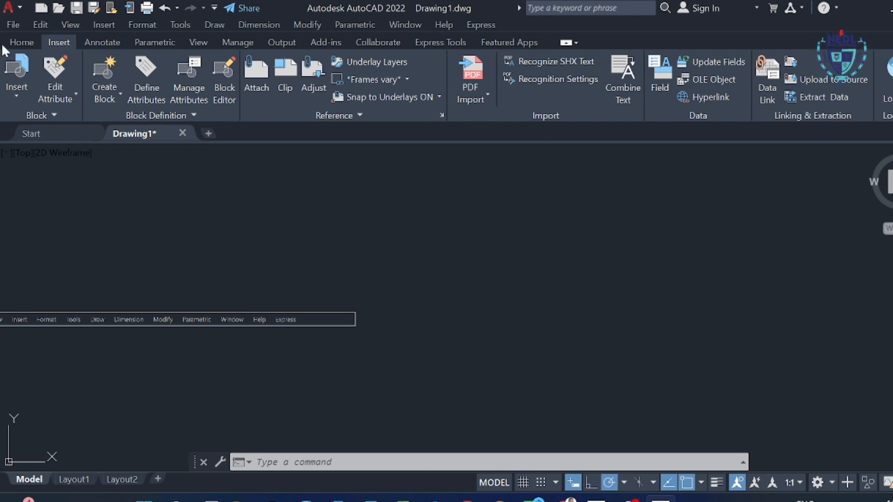
{"action": "left_click", "coordinate": [109, 41]}
{"action": "left_click", "coordinate": [149, 42]}
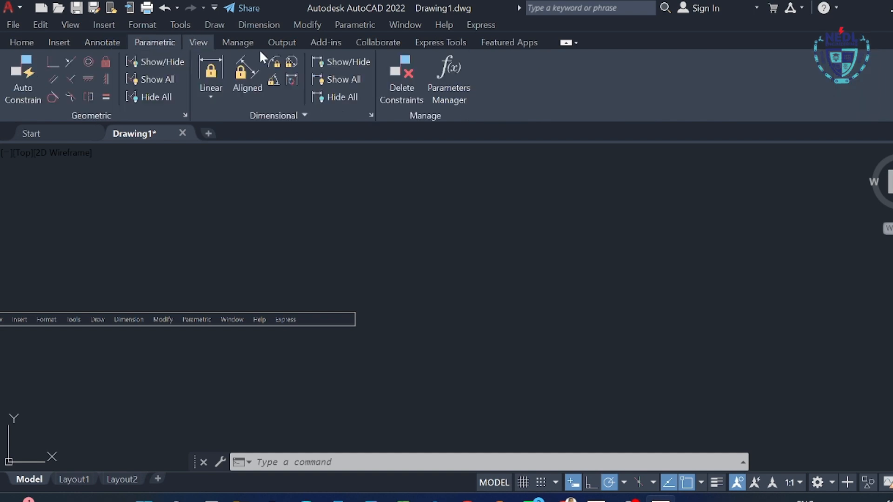
{"action": "left_click", "coordinate": [192, 43]}
{"action": "left_click", "coordinate": [235, 42]}
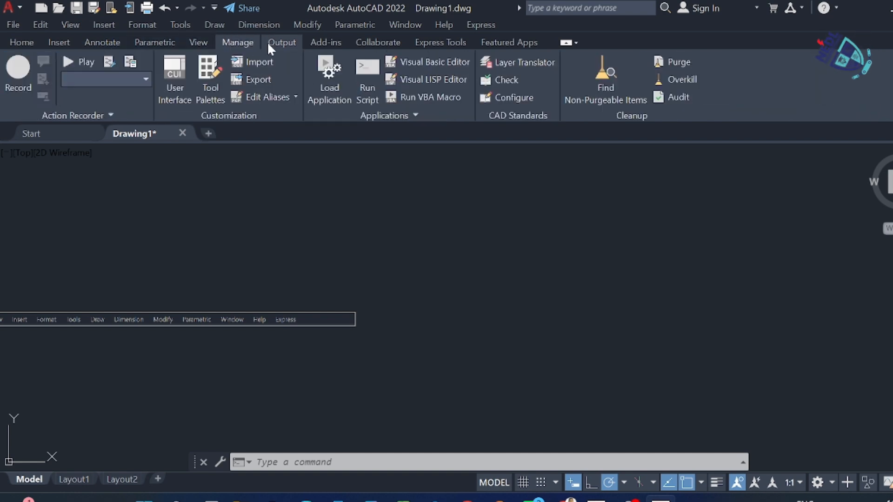
{"action": "left_click", "coordinate": [279, 42]}
{"action": "left_click", "coordinate": [377, 42]}
{"action": "left_click", "coordinate": [440, 42]}
{"action": "left_click", "coordinate": [509, 42]}
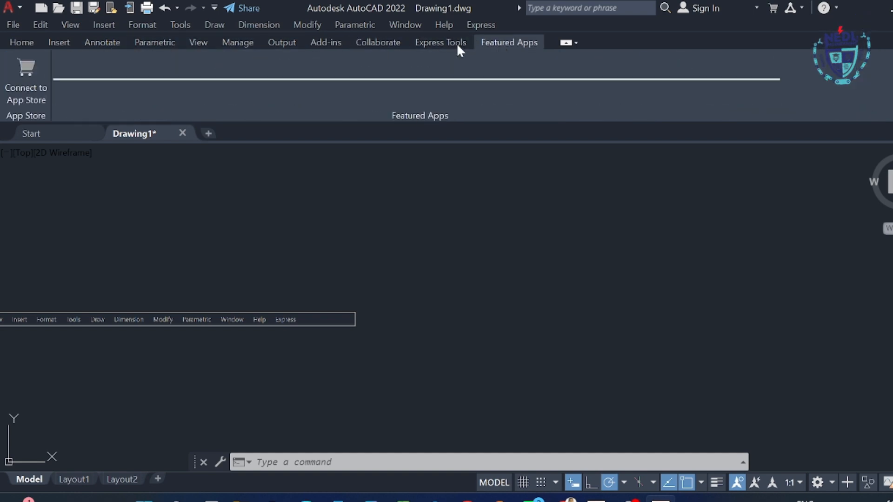
{"action": "left_click", "coordinate": [28, 42]}
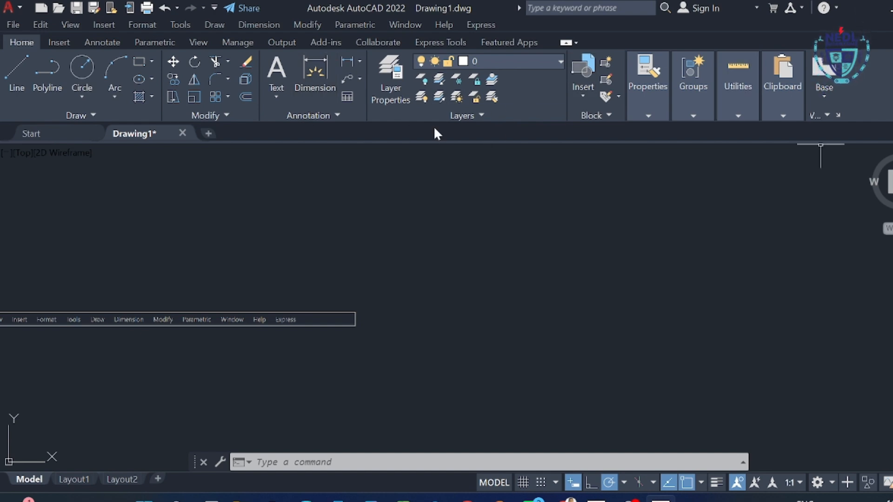
{"action": "left_click", "coordinate": [68, 41]}
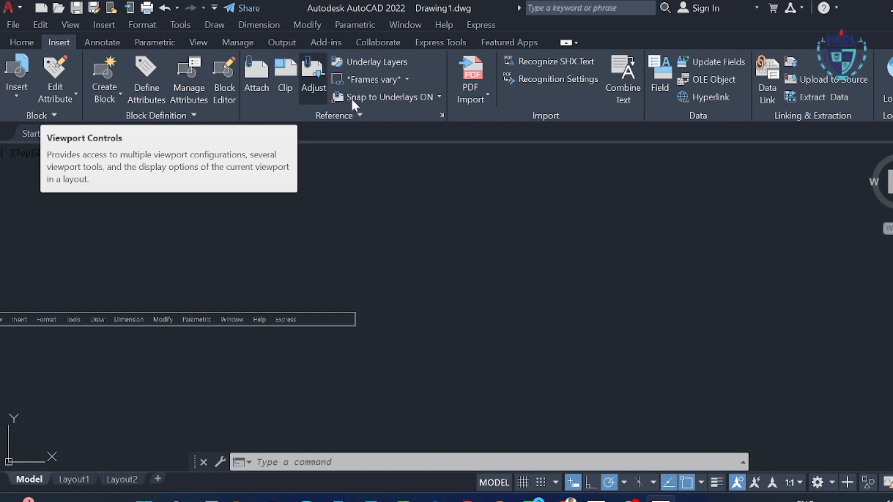
{"action": "left_click", "coordinate": [102, 42]}
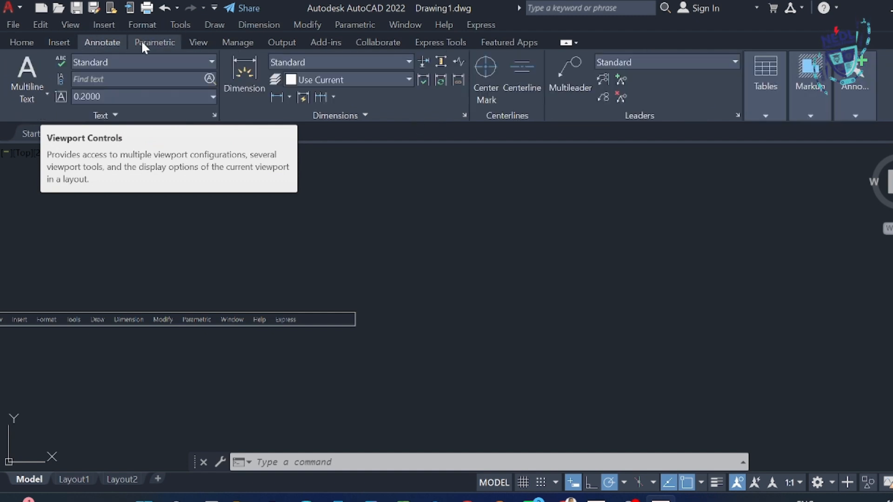
{"action": "left_click", "coordinate": [155, 42]}
{"action": "left_click", "coordinate": [237, 42]}
{"action": "left_click", "coordinate": [24, 43]}
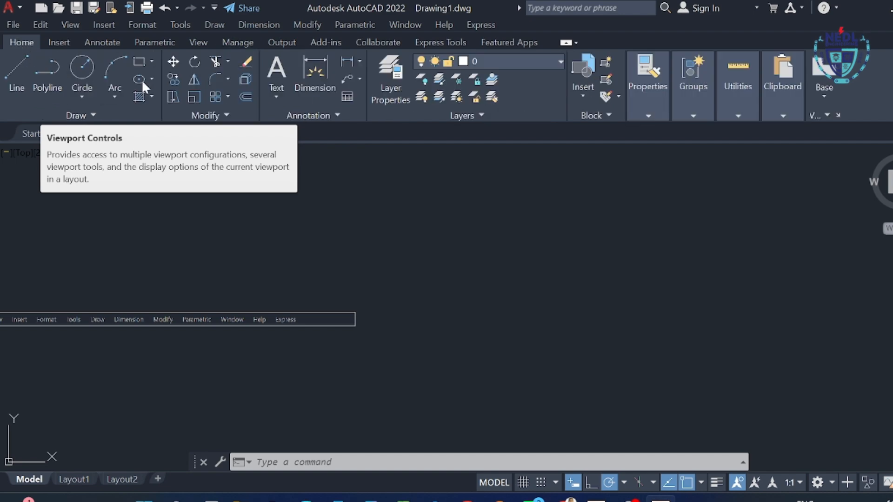
- Examine the commands listed under File, Edit, Insert and Tools in the menu bar, and close the list
{"action": "left_click", "coordinate": [12, 25]}
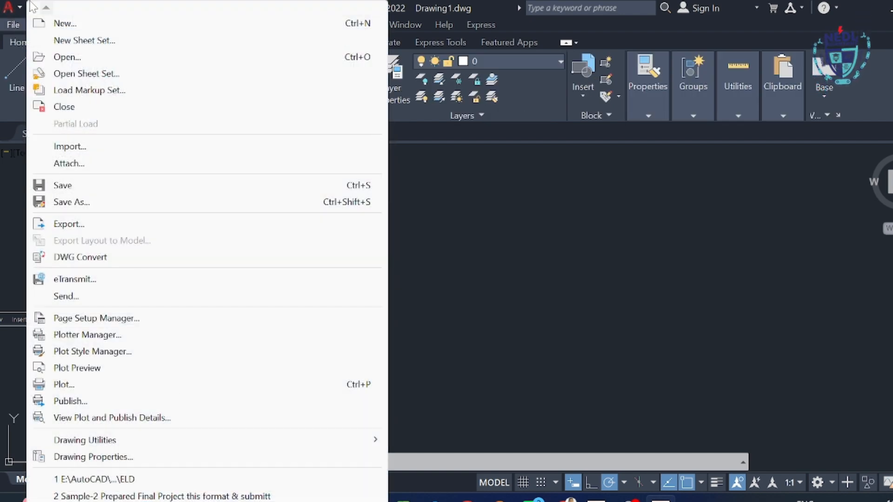
{"action": "left_click", "coordinate": [4, 23]}
{"action": "left_click", "coordinate": [38, 26]}
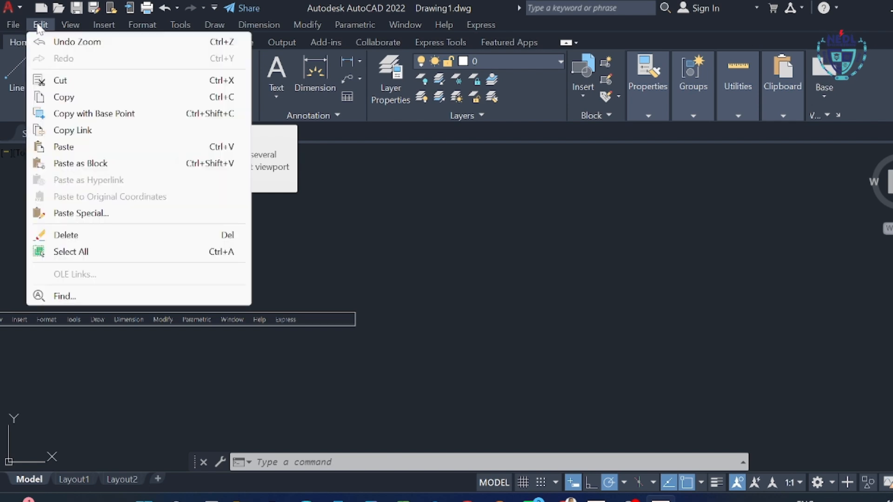
{"action": "left_click", "coordinate": [47, 24]}
{"action": "left_click", "coordinate": [66, 27]}
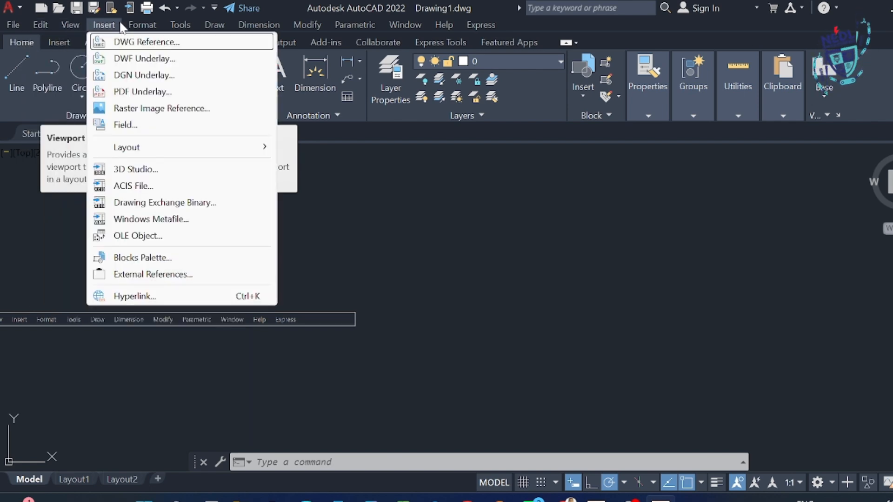
{"action": "left_click", "coordinate": [176, 26]}
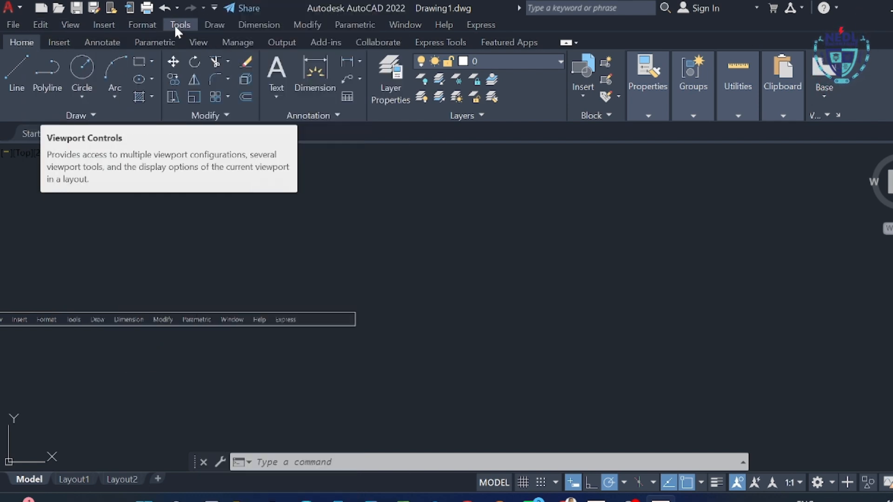
{"action": "left_click", "coordinate": [215, 25]}
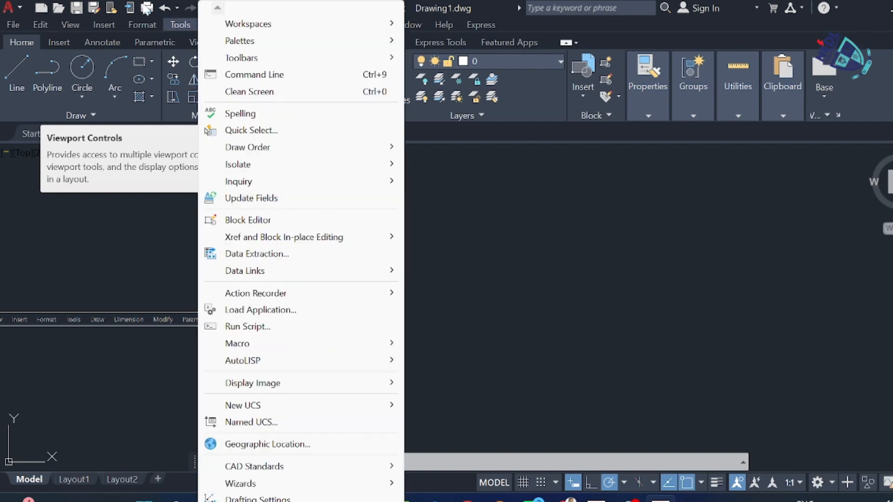
{"action": "mouse_move", "coordinate": [280, 28]}
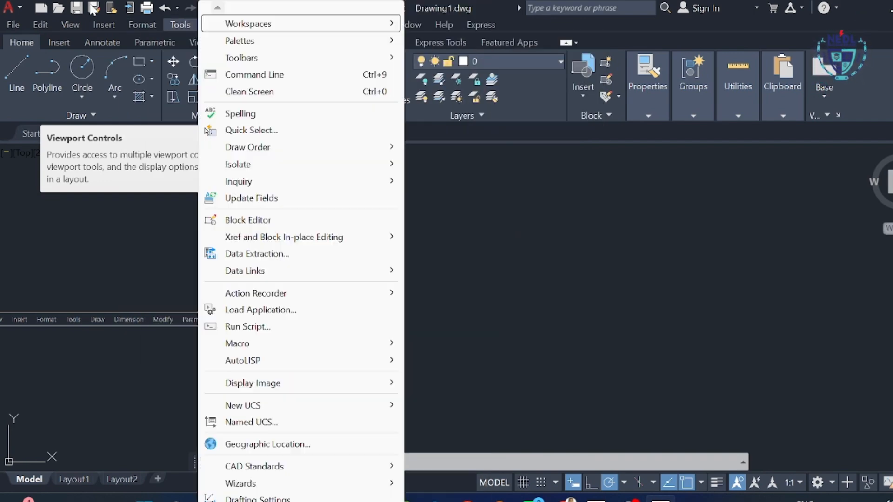
{"action": "left_click", "coordinate": [6, 24]}
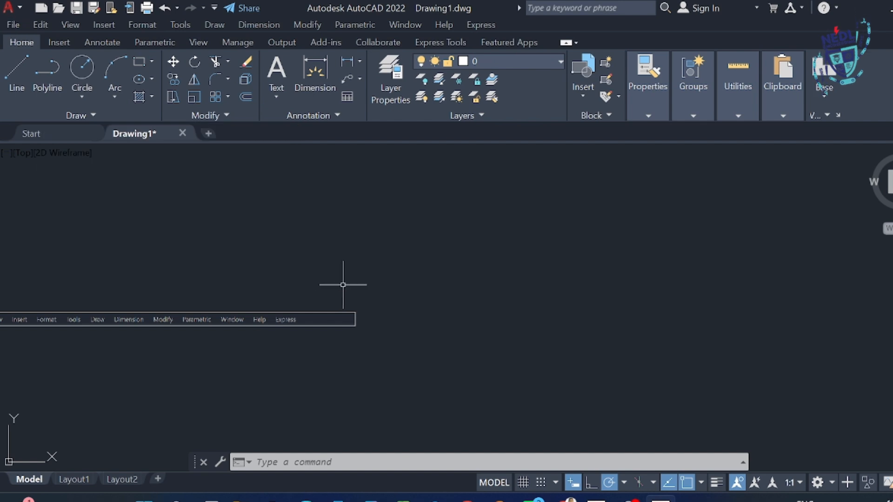